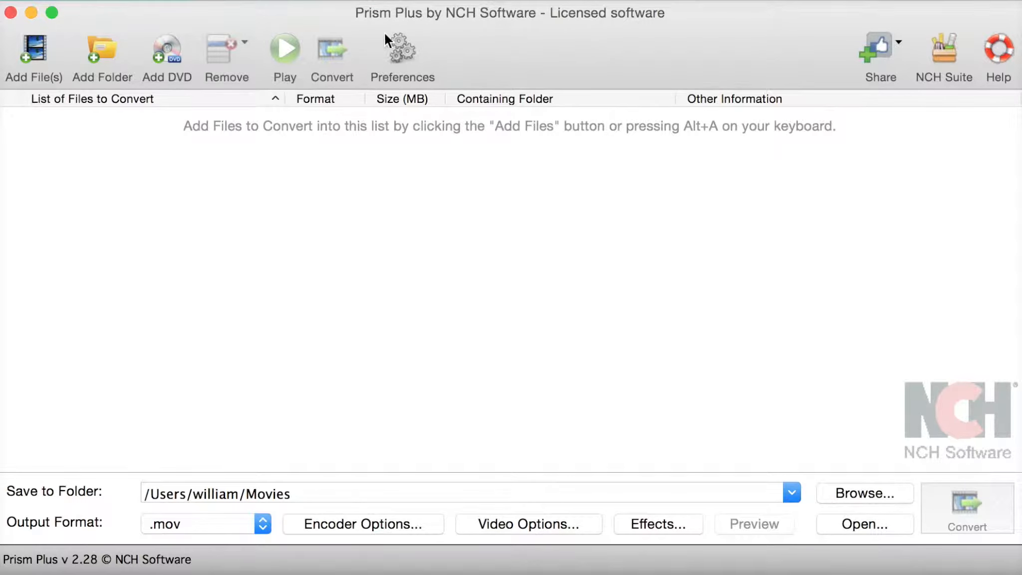
# Review the overwrite and conversion preferences, and set the number of simultaneous conversions to 3 in the general preferences
pyautogui.click(388, 45)
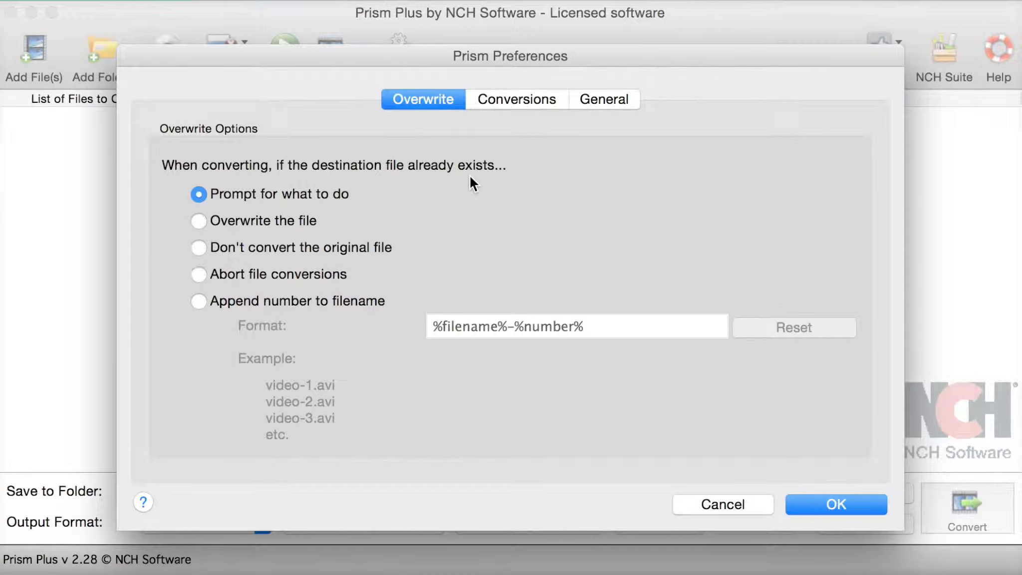
pyautogui.click(498, 90)
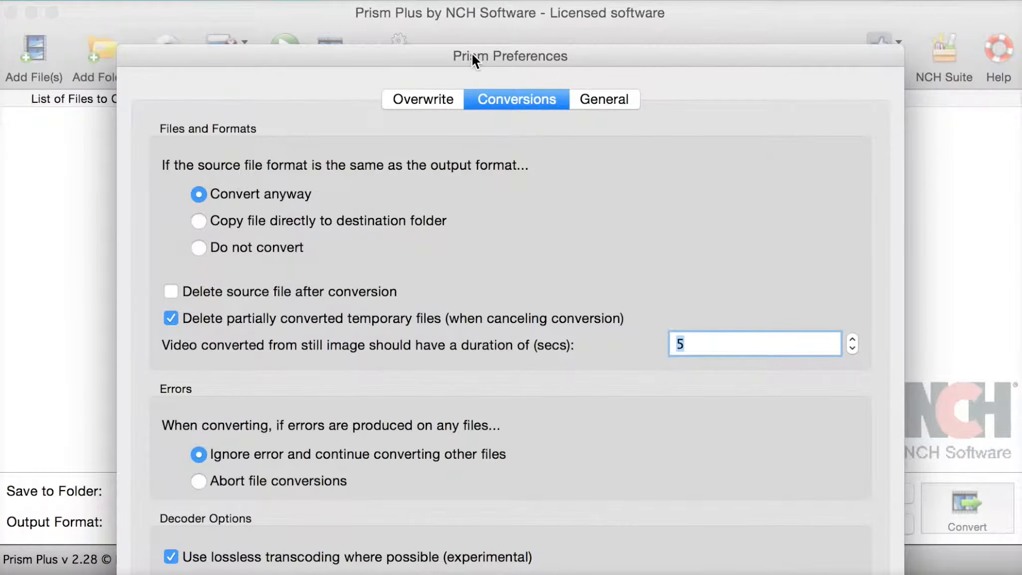
pyautogui.moveTo(472, 54); pyautogui.dragTo(475, 3)
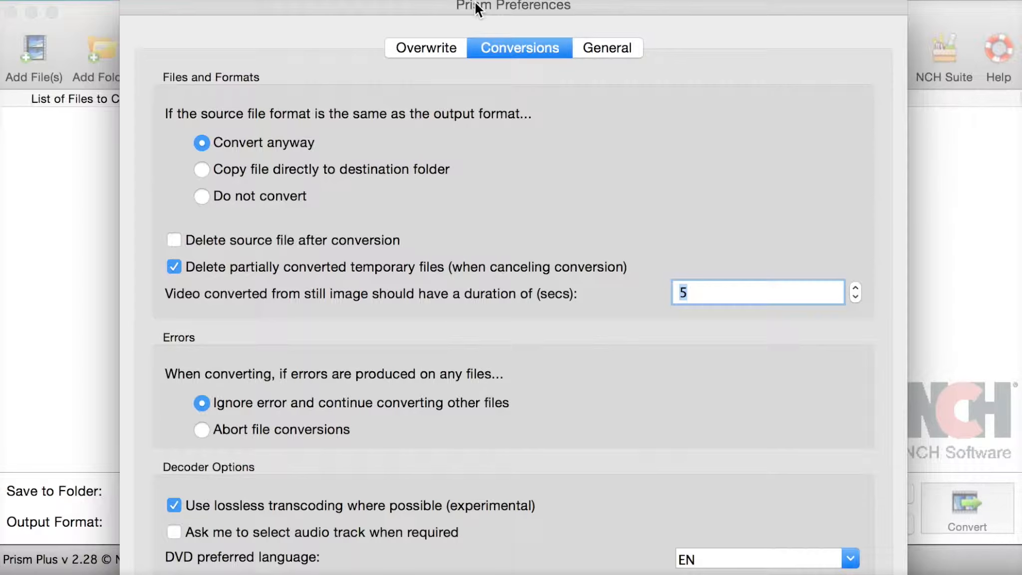
pyautogui.click(607, 52)
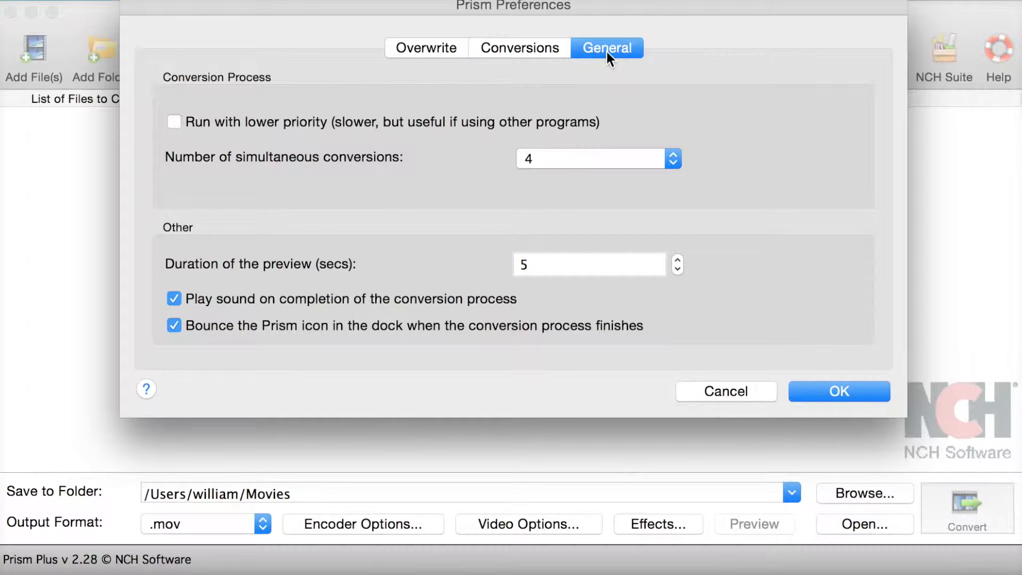
pyautogui.click(670, 156)
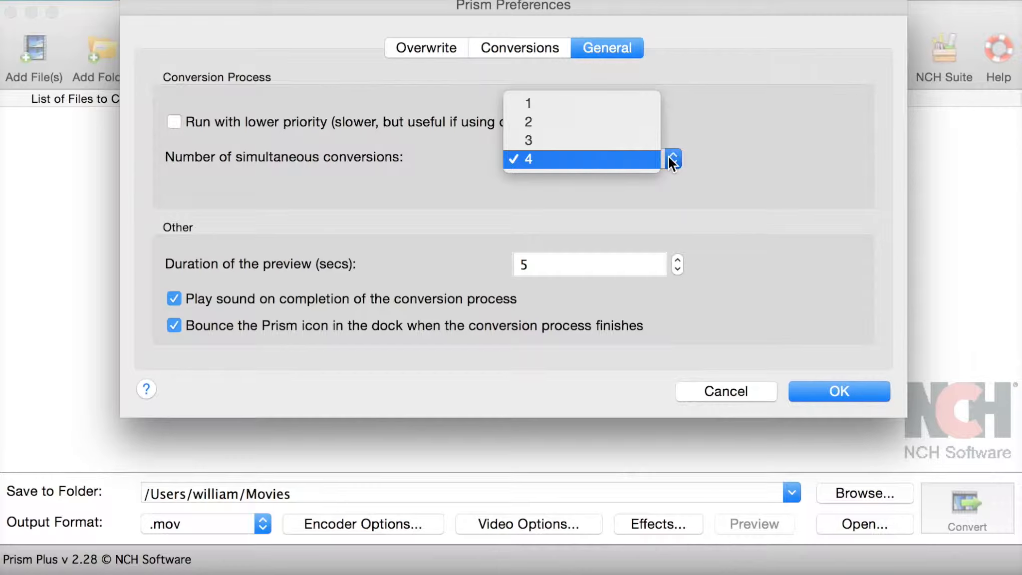
pyautogui.click(645, 143)
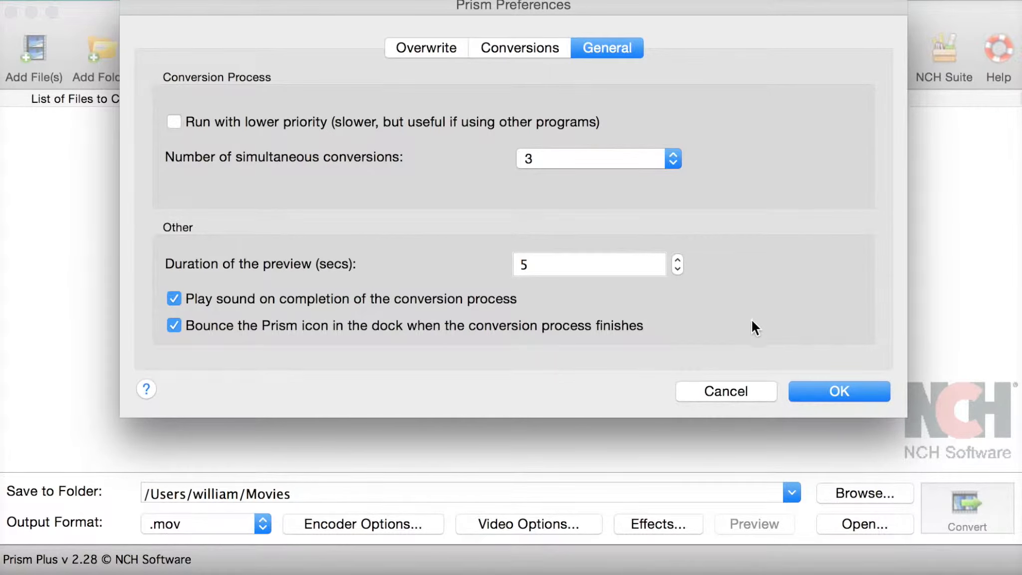
pyautogui.click(804, 390)
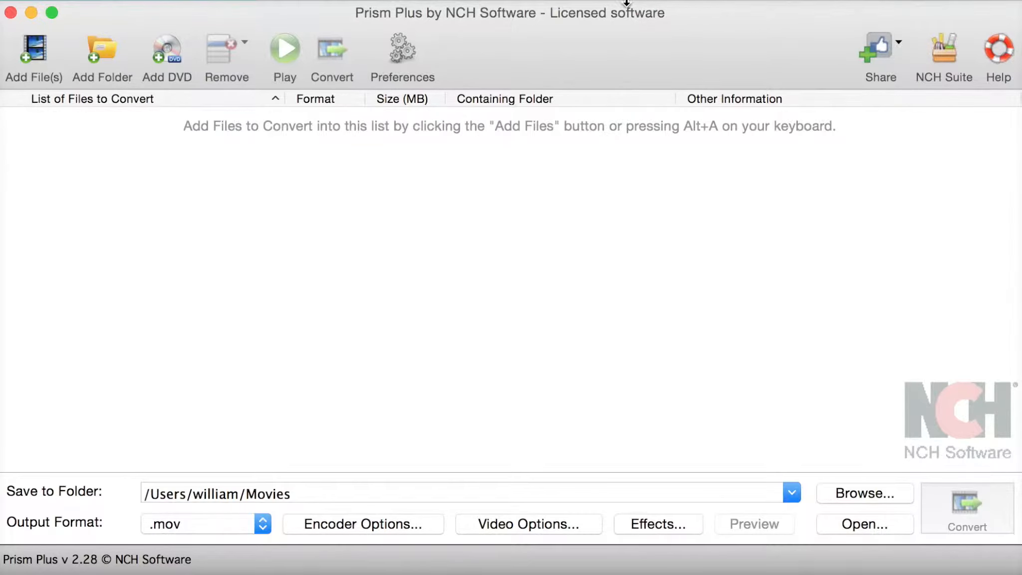
# Add the switch .mov video to the conversion list and look through the available output formats, keeping .mov
pyautogui.click(42, 49)
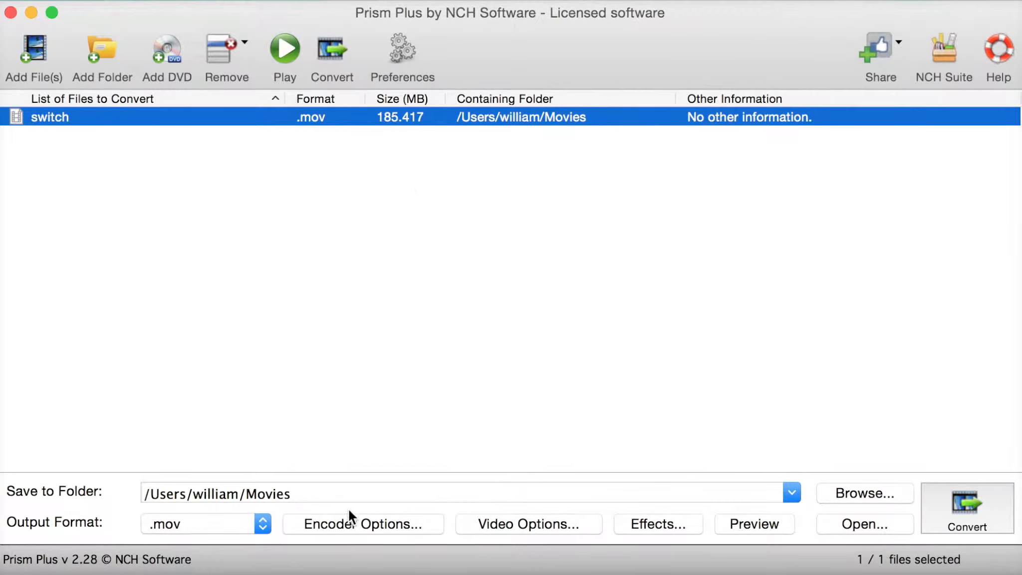
pyautogui.click(175, 521)
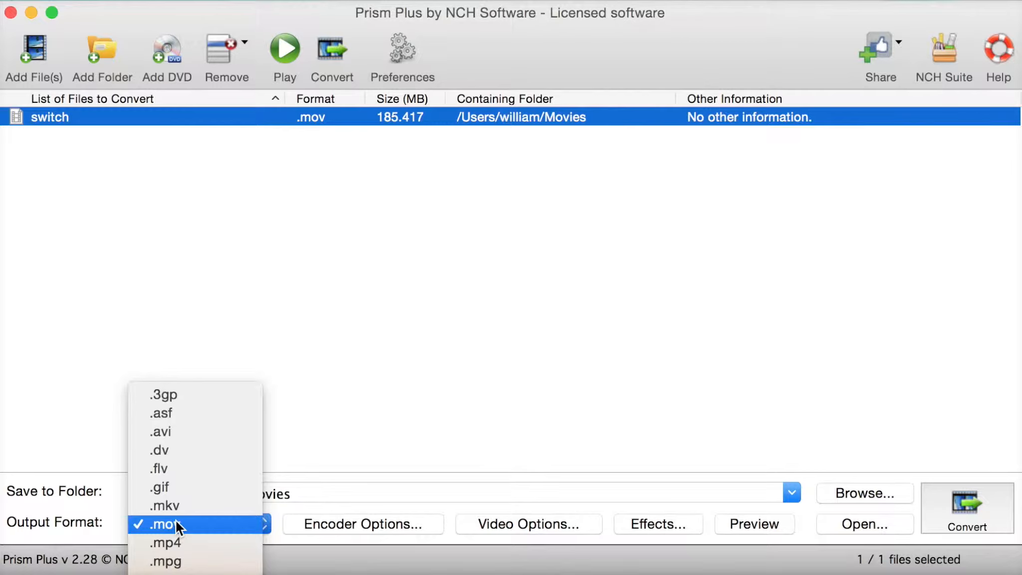
pyautogui.scroll(-3, 176, 520)
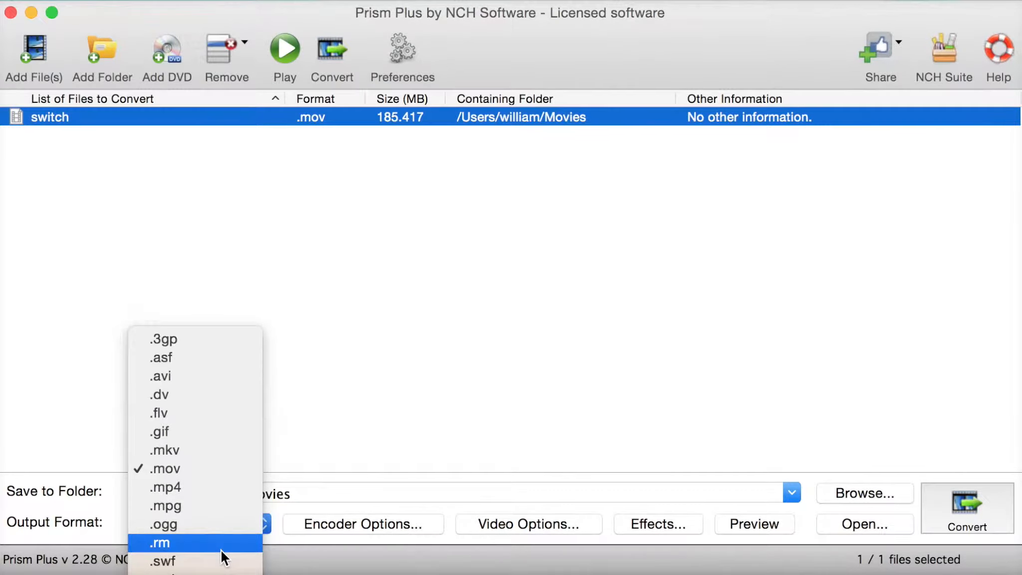
pyautogui.scroll(-2, 221, 550)
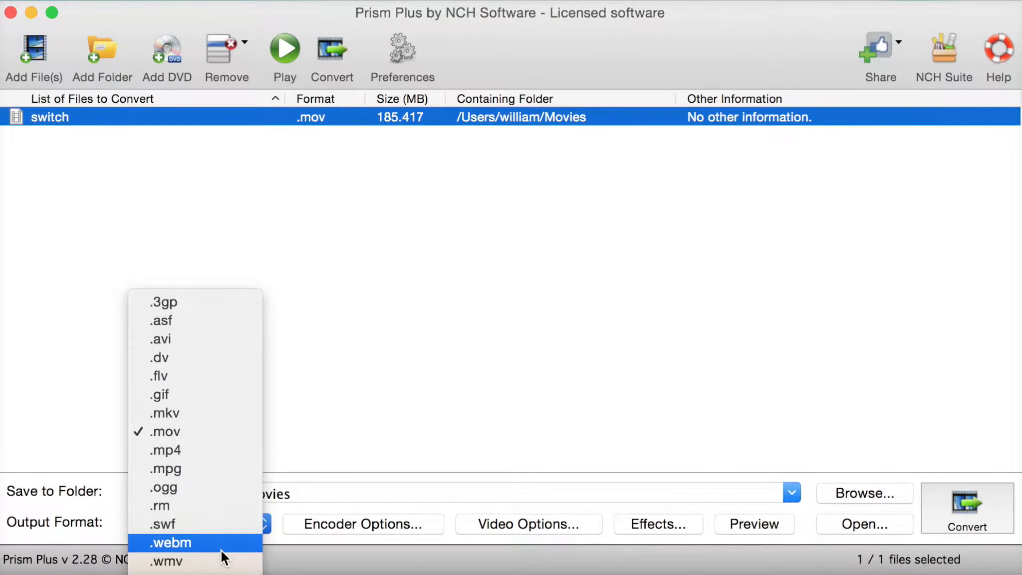
pyautogui.scroll(-8, 221, 550)
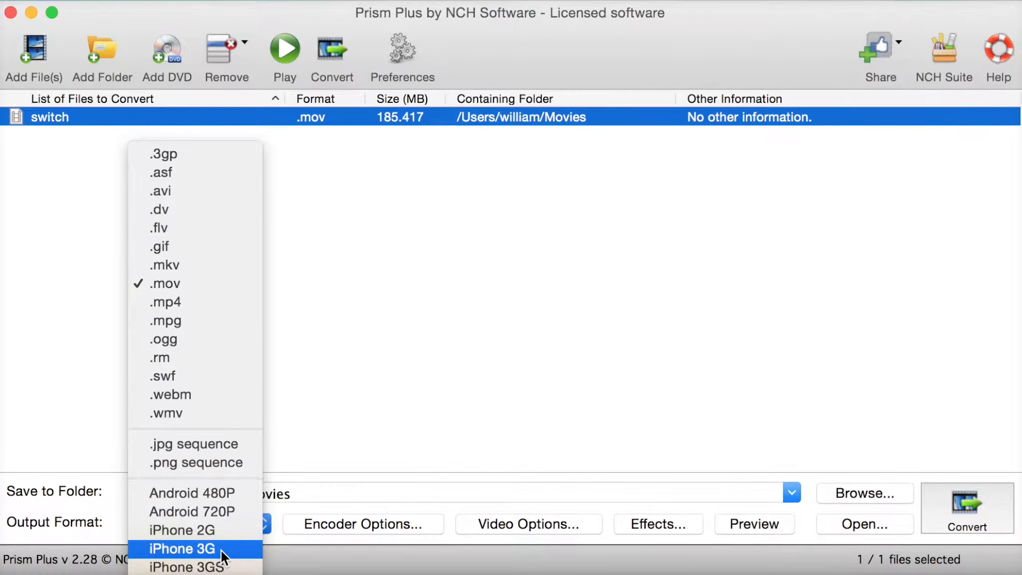
pyautogui.scroll(-3, 222, 550)
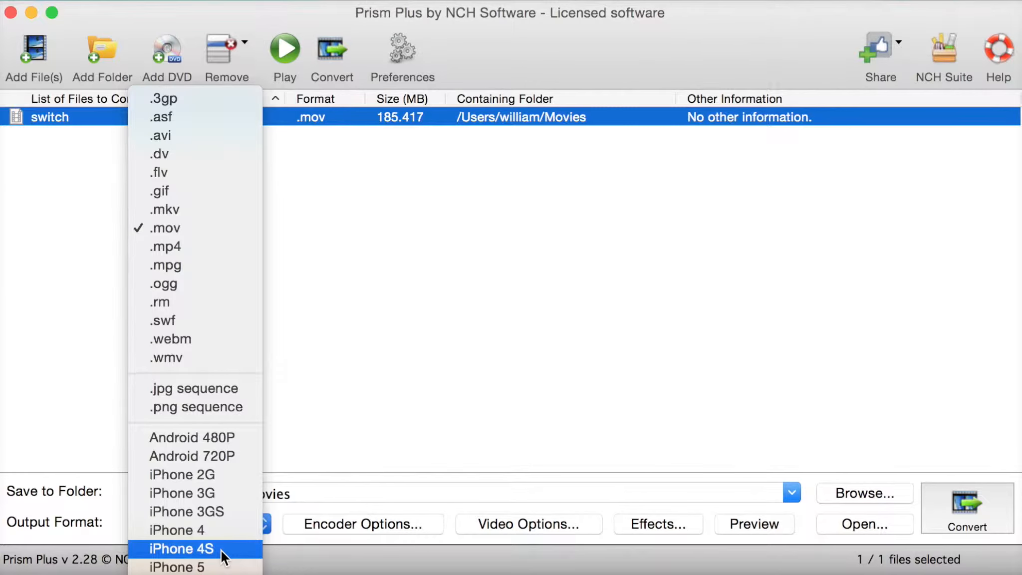
pyautogui.scroll(-13, 221, 550)
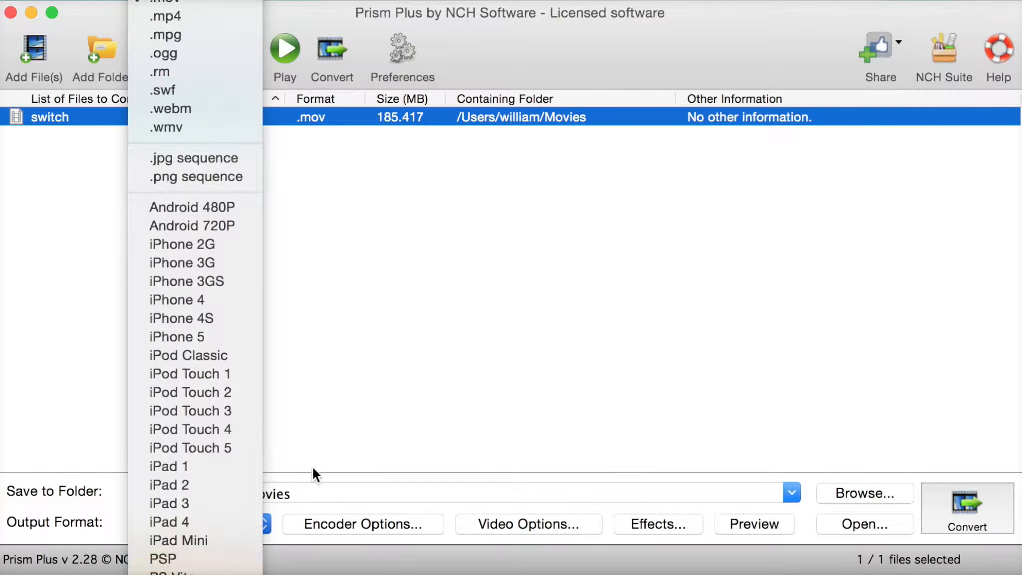
pyautogui.click(358, 394)
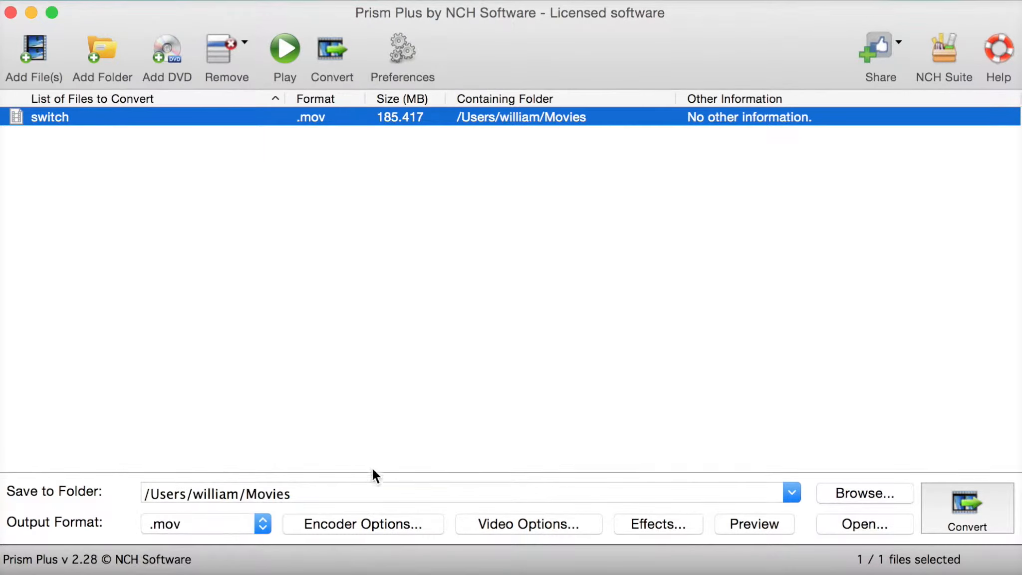
# Examine the video compressor and quality choices in the MOV encoding settings, keeping H264 and High
pyautogui.click(404, 520)
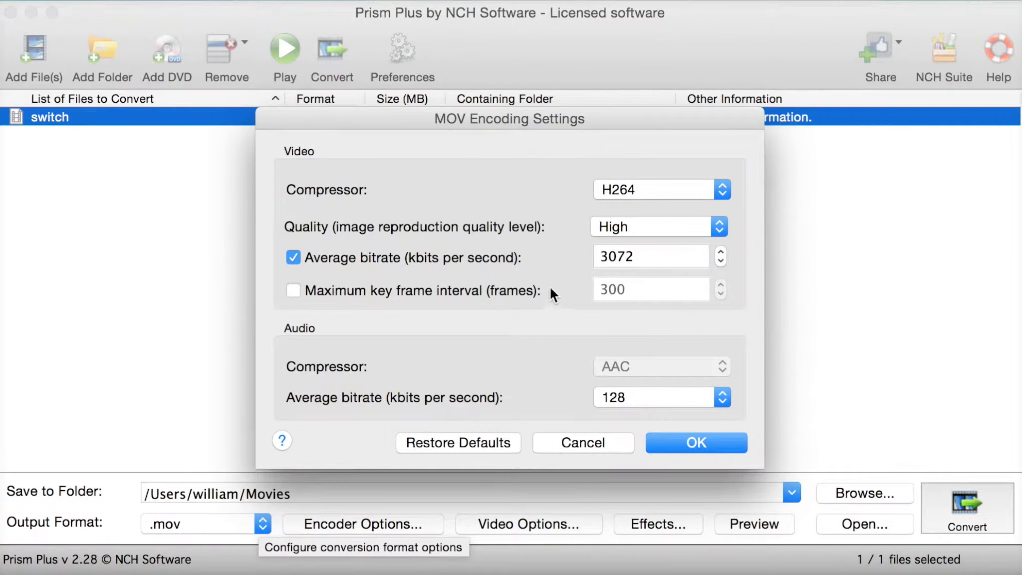
pyautogui.click(719, 193)
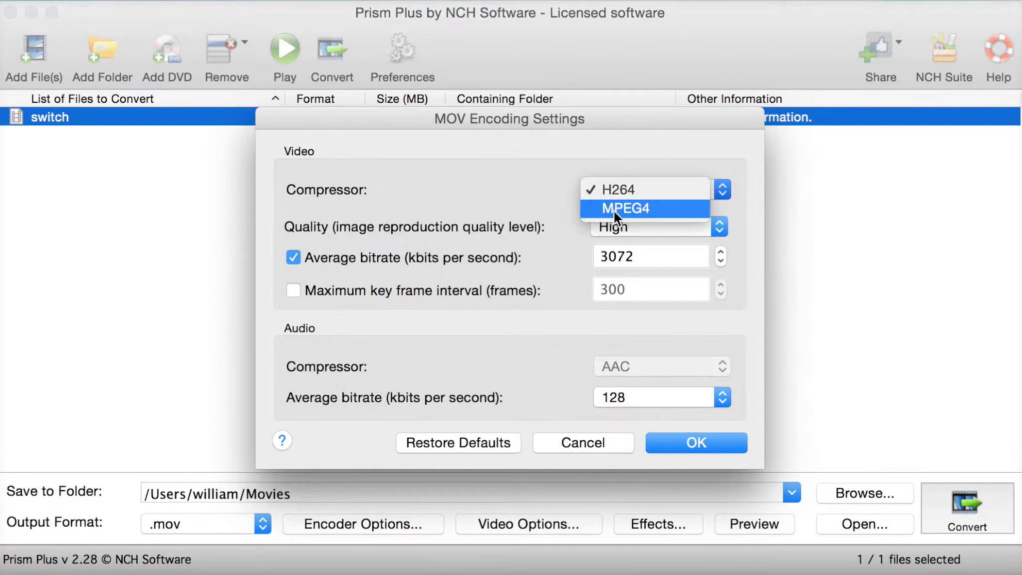
pyautogui.click(521, 201)
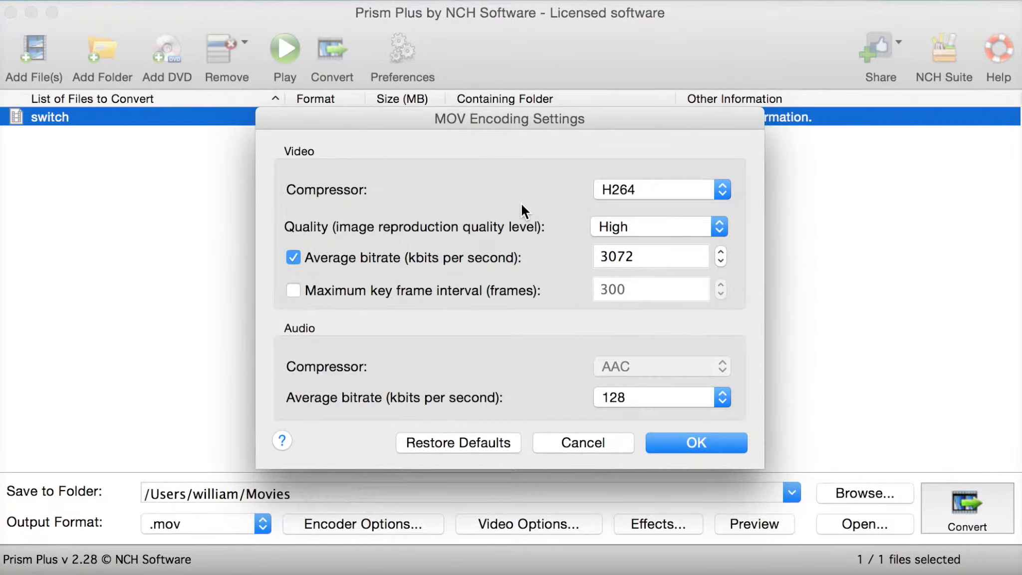
pyautogui.click(677, 233)
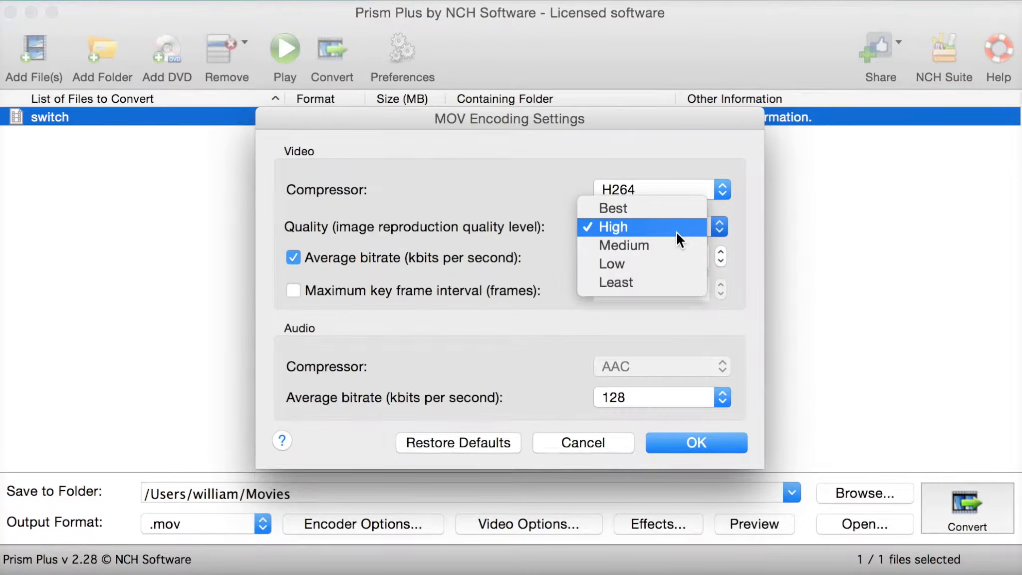
pyautogui.click(498, 210)
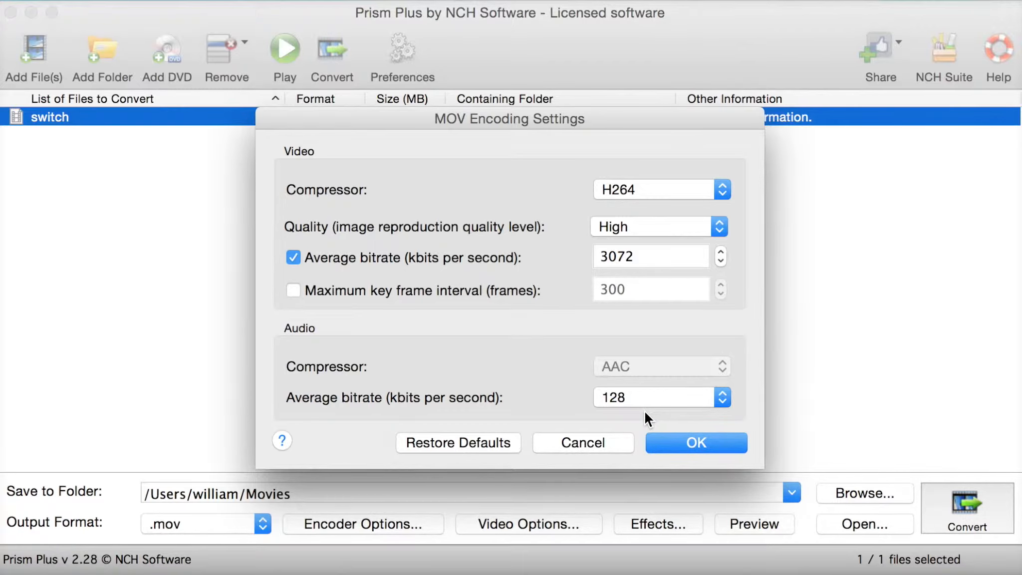
pyautogui.click(689, 446)
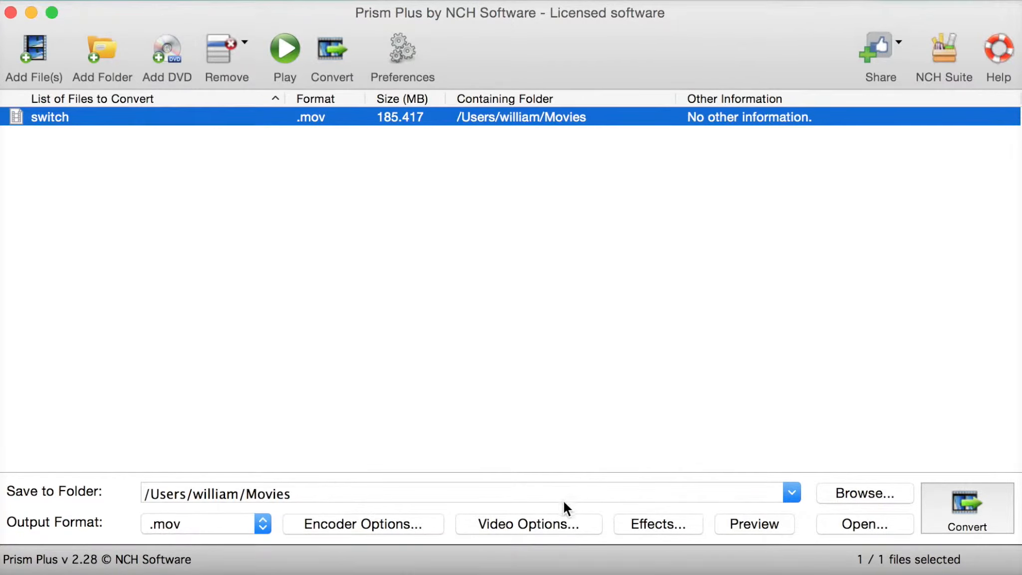
# Try enabling Resize Video in the video output options, and discard the change
pyautogui.click(543, 520)
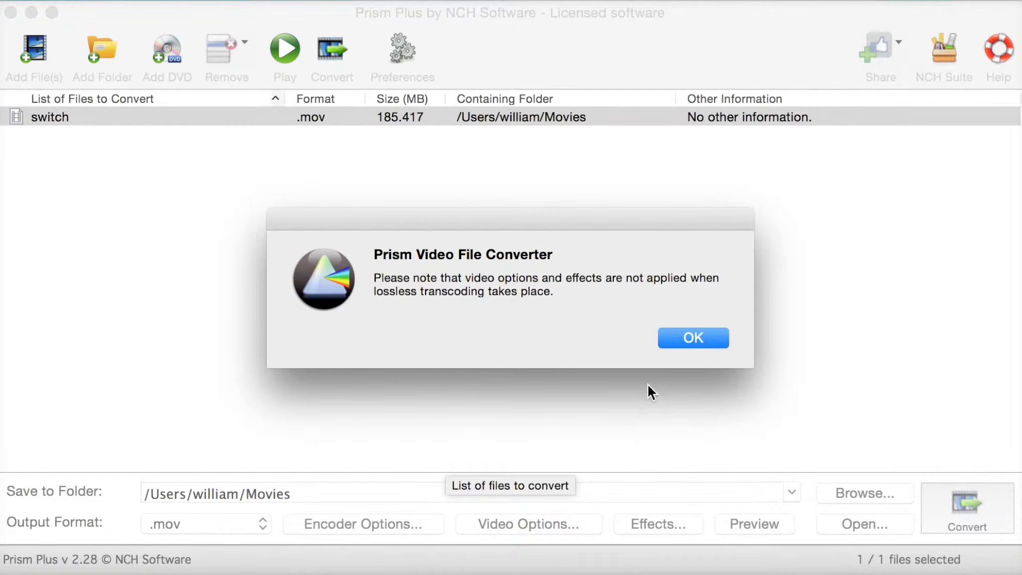
pyautogui.click(671, 342)
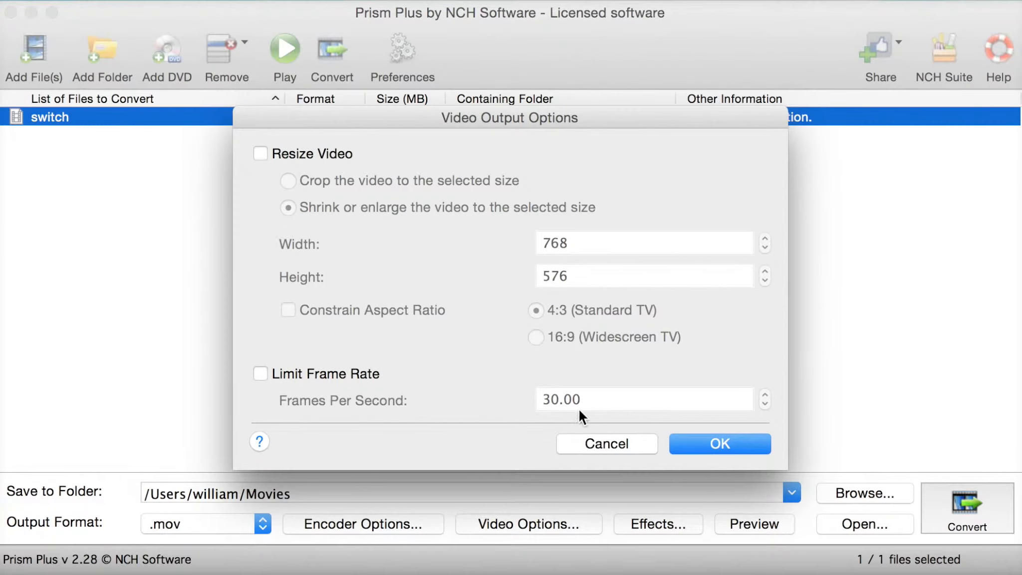
pyautogui.click(270, 144)
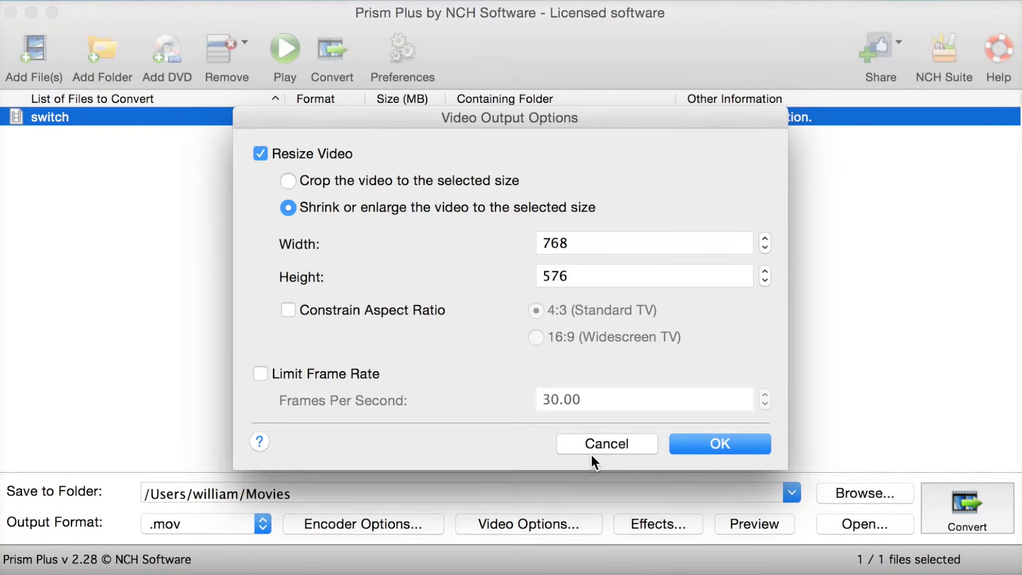
pyautogui.click(566, 440)
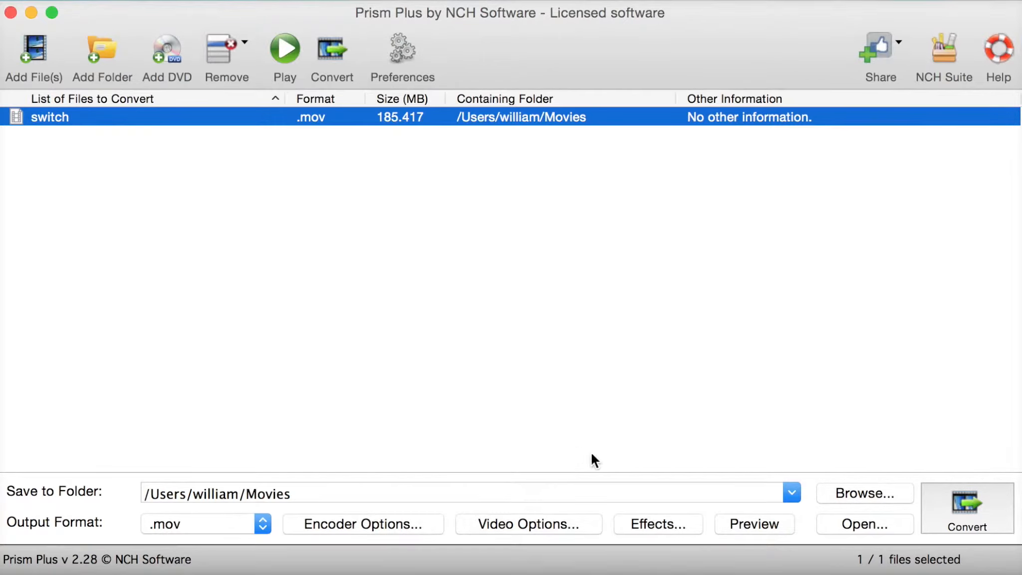
# Try the Black and White color filter in the video effects and switch the filter off again
pyautogui.click(681, 525)
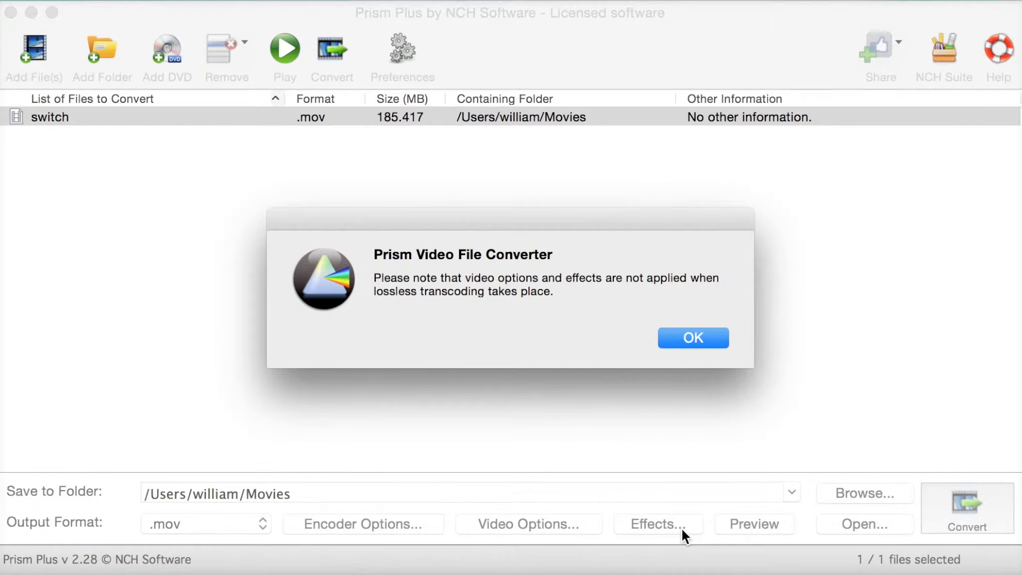
pyautogui.click(700, 342)
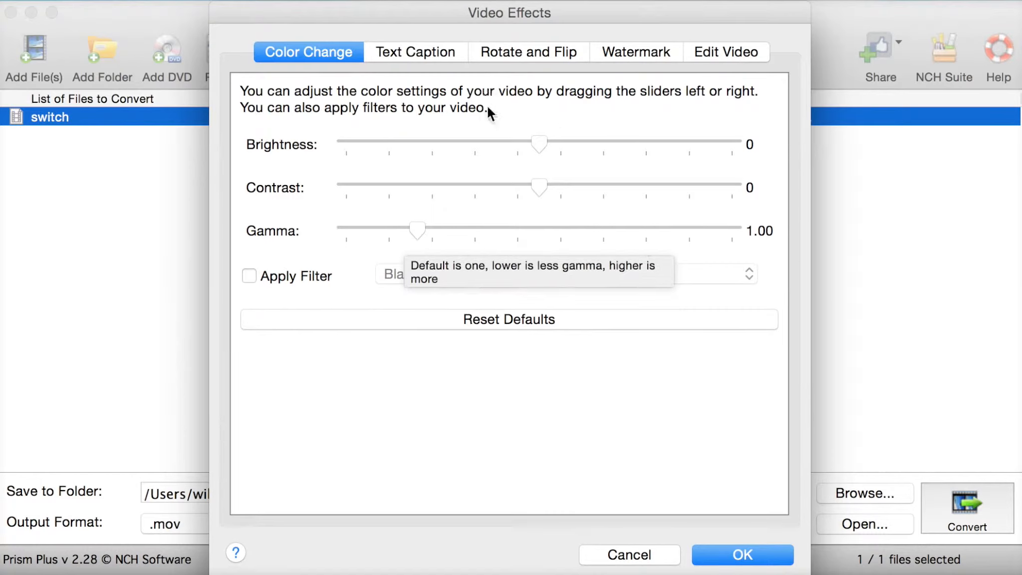
pyautogui.click(317, 288)
pyautogui.click(394, 276)
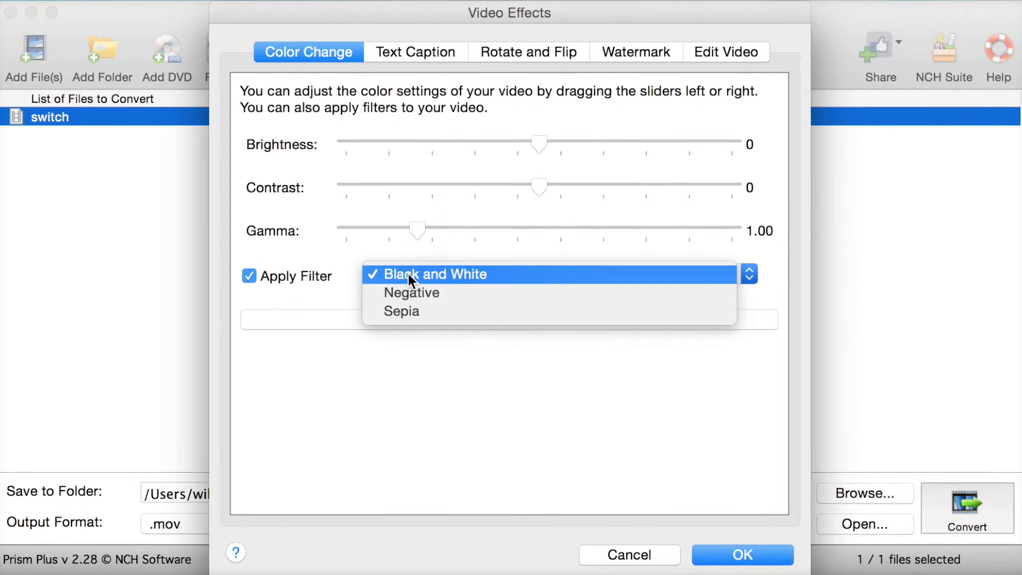
pyautogui.click(285, 282)
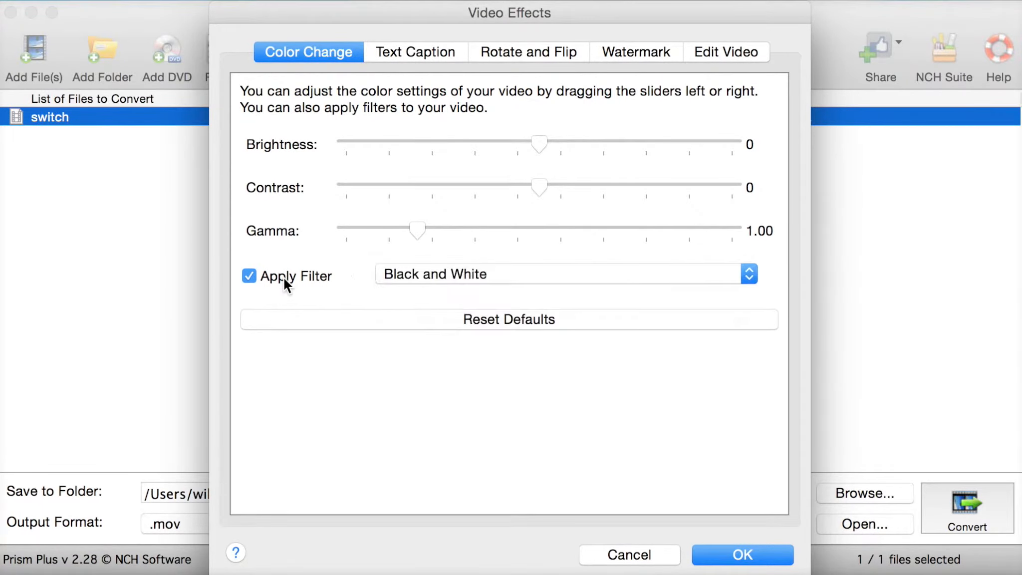
pyautogui.click(285, 283)
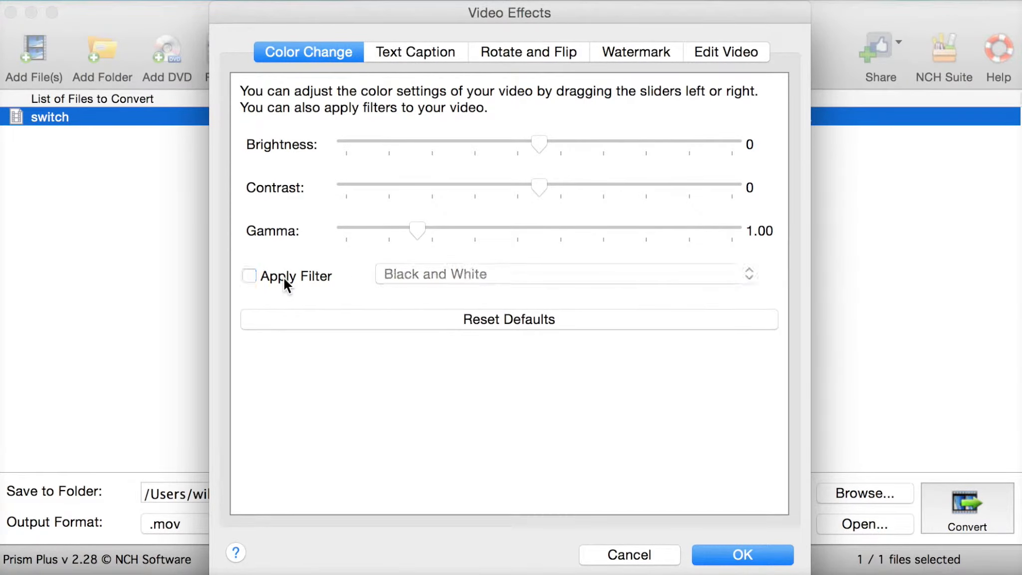
# Review the text caption, rotate and flip, watermark and video editing effects, and close the effects without applying any
pyautogui.click(402, 55)
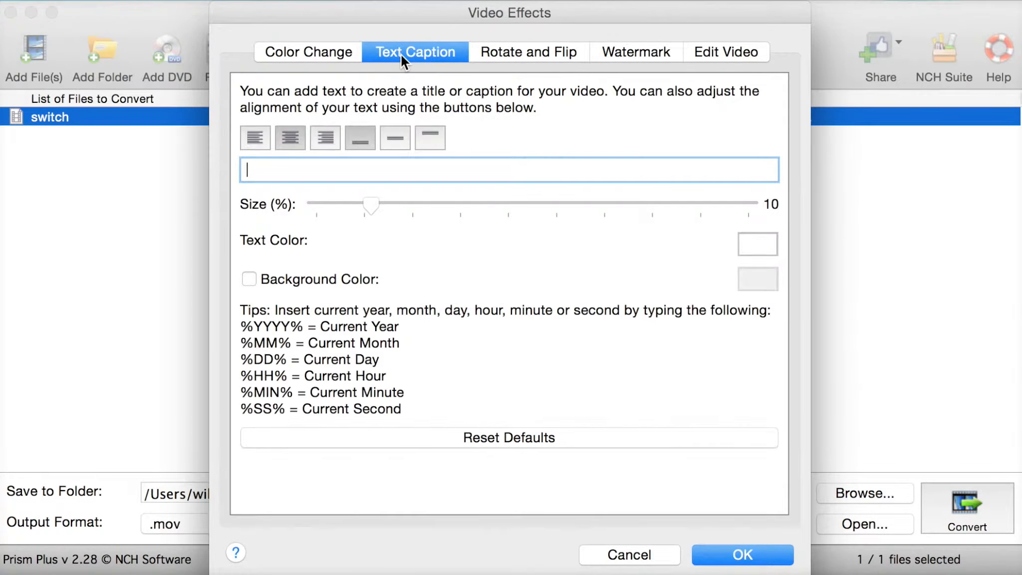
pyautogui.click(507, 50)
pyautogui.click(640, 54)
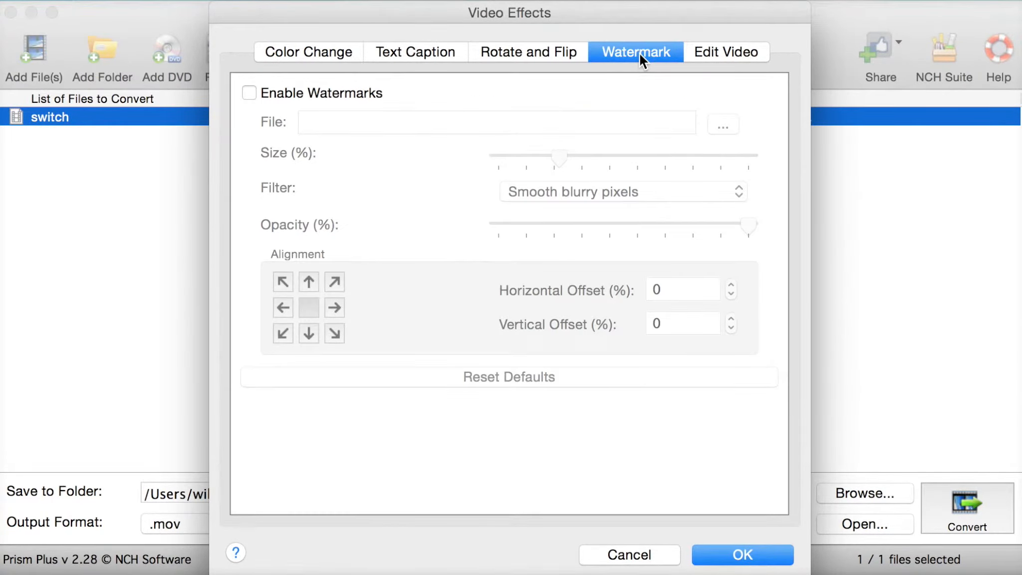
pyautogui.click(705, 50)
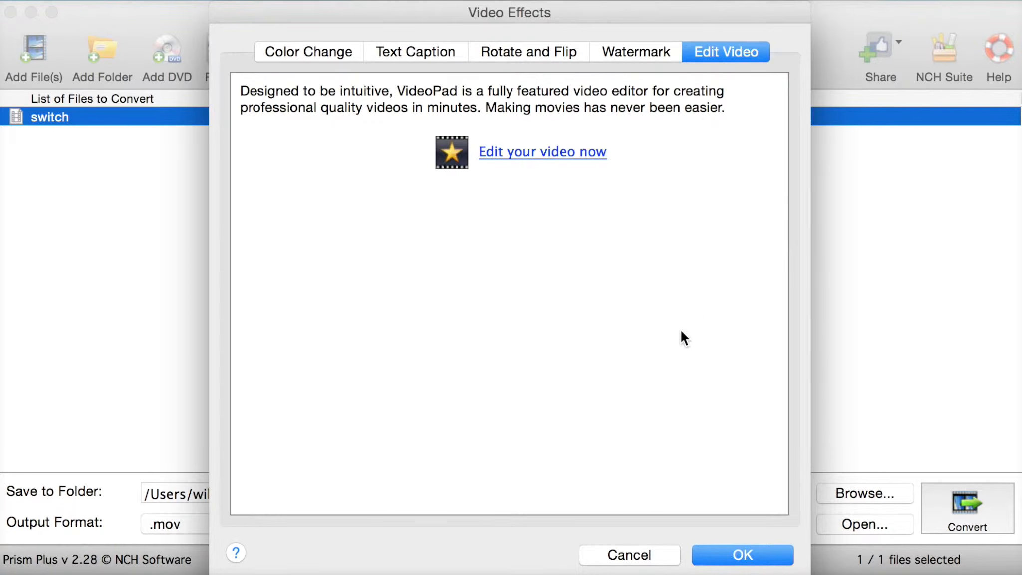
pyautogui.click(618, 560)
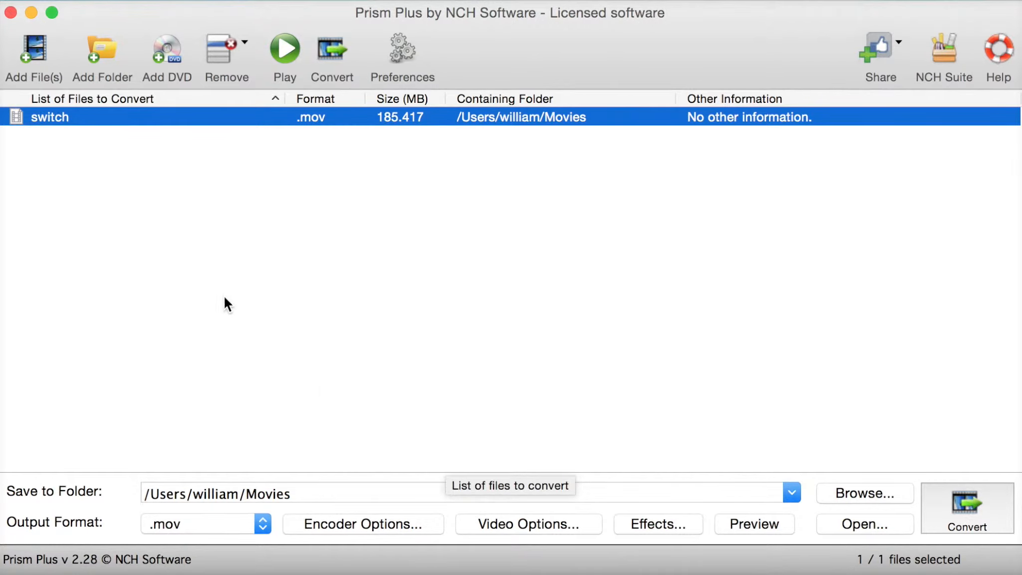
# Try to convert the switch video to .mov, and cancel the conversion instead of overwriting the existing file
pyautogui.click(973, 526)
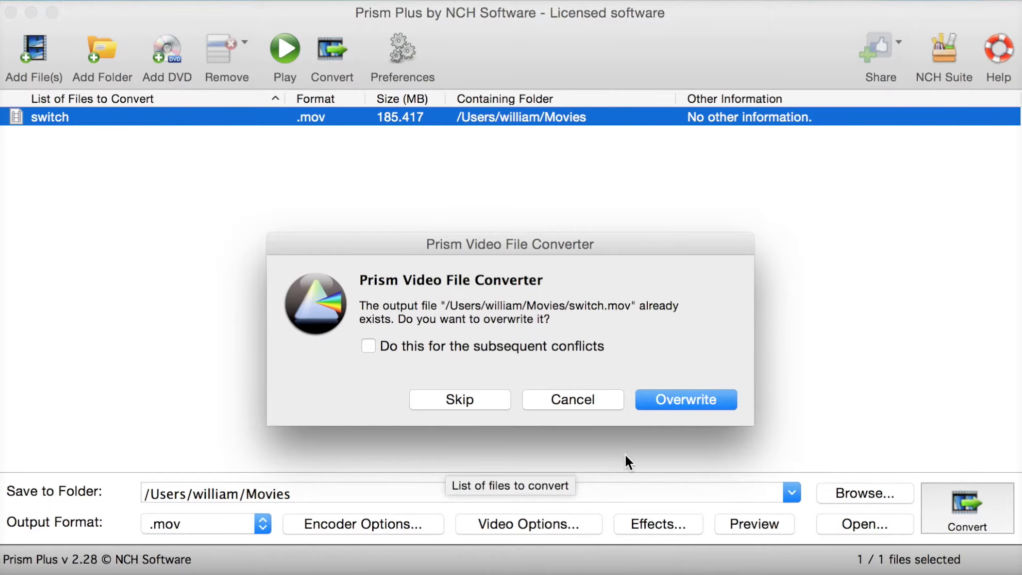
pyautogui.click(566, 391)
pyautogui.click(673, 331)
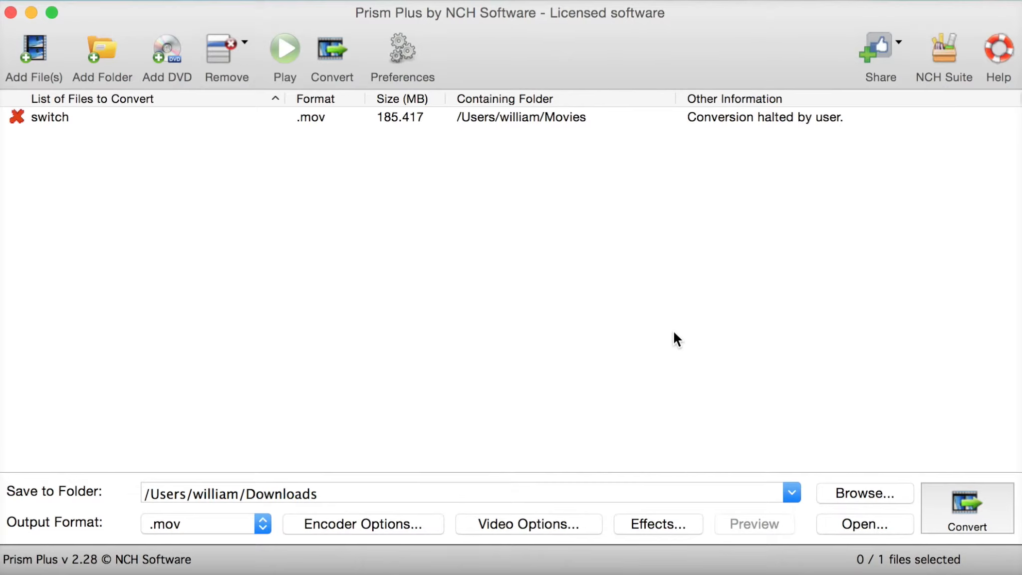